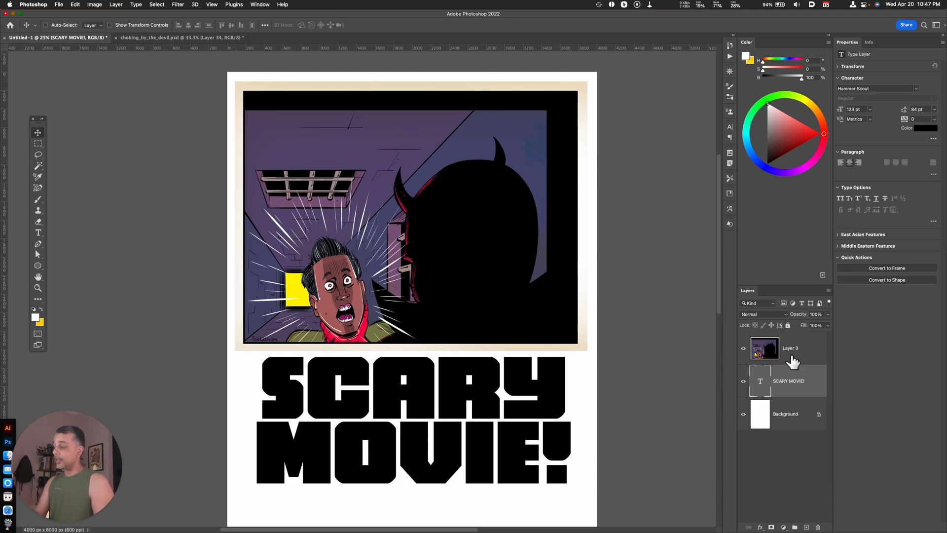
Clip Layer 3 to the SCARY MOVIE! text layer and move the text up over the illustration.
alt+click(790, 363)
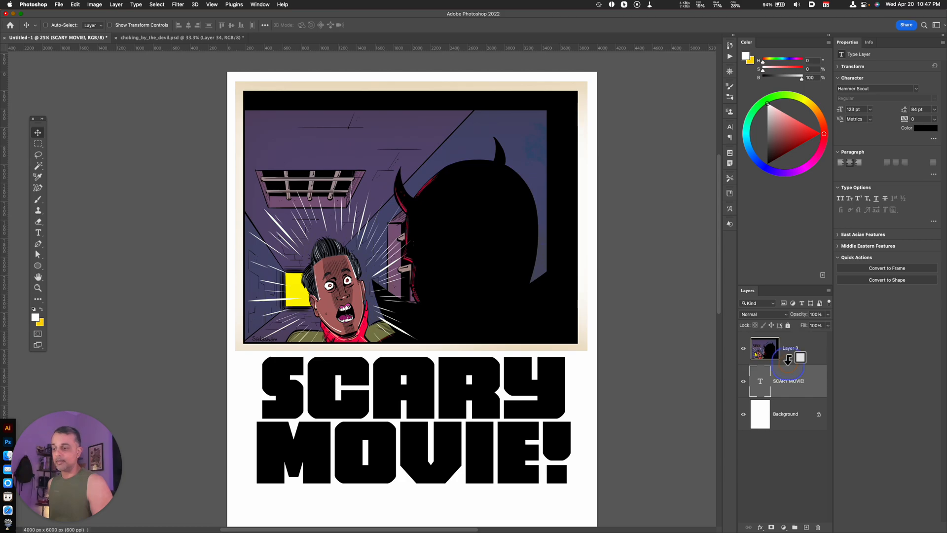
alt+click(788, 360)
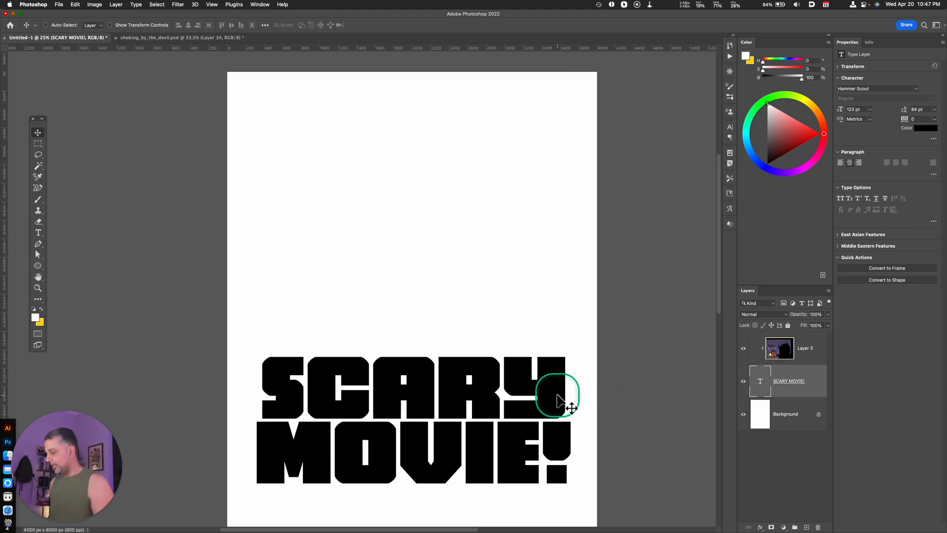
drag(521, 449, 528, 308)
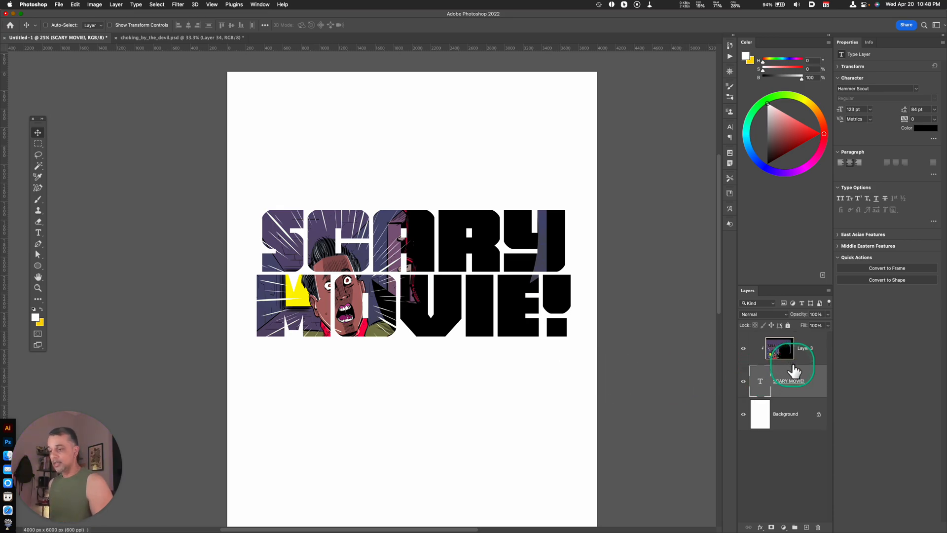
Release Layer 3's clipping mask and delete the SCARY MOVIE! text layer.
key(alt)
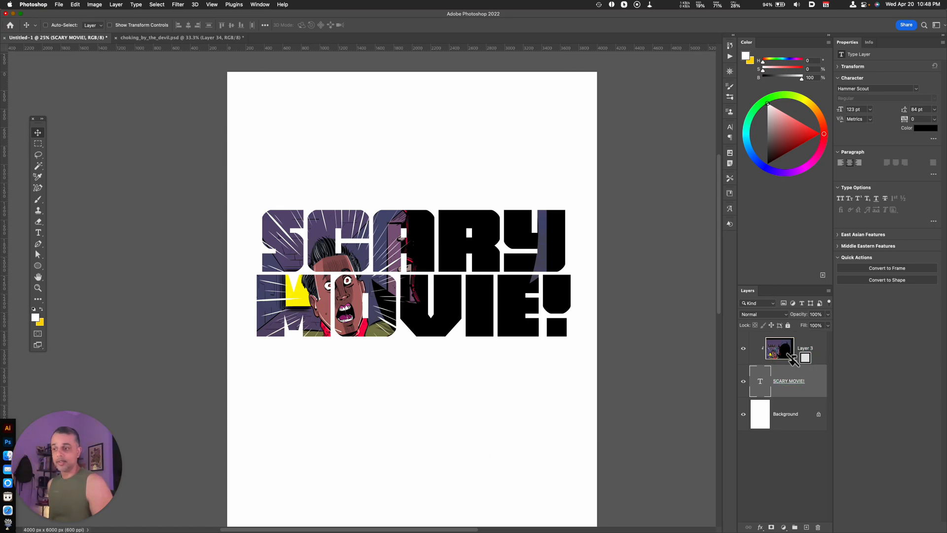
alt+click(792, 363)
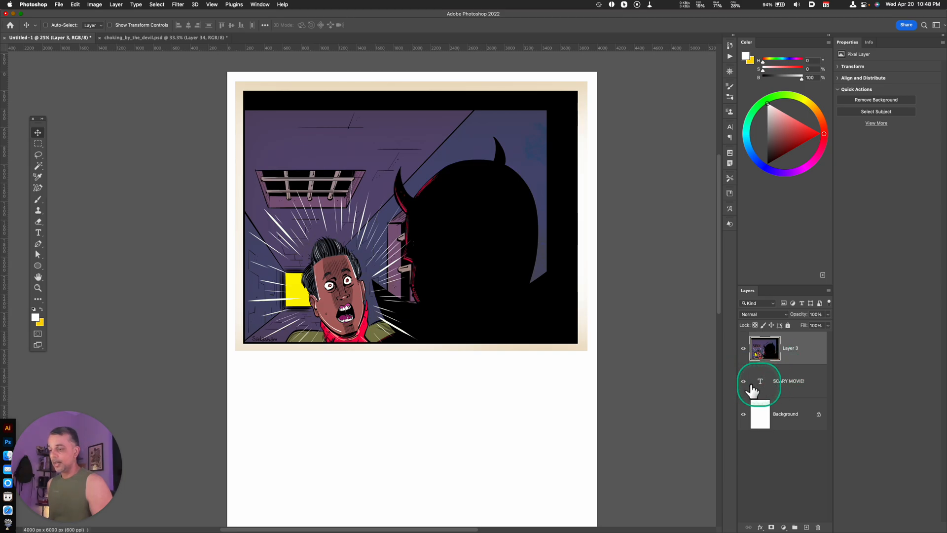
click(792, 386)
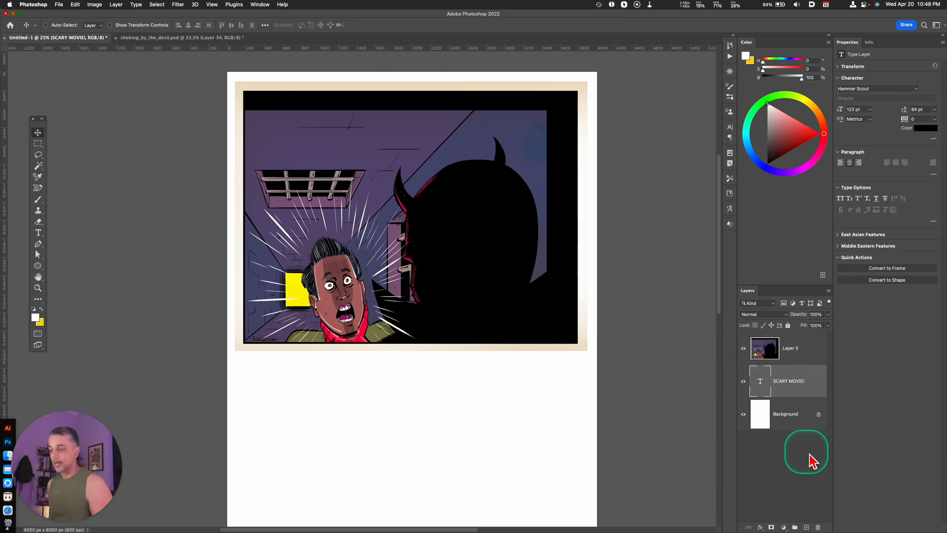
click(819, 527)
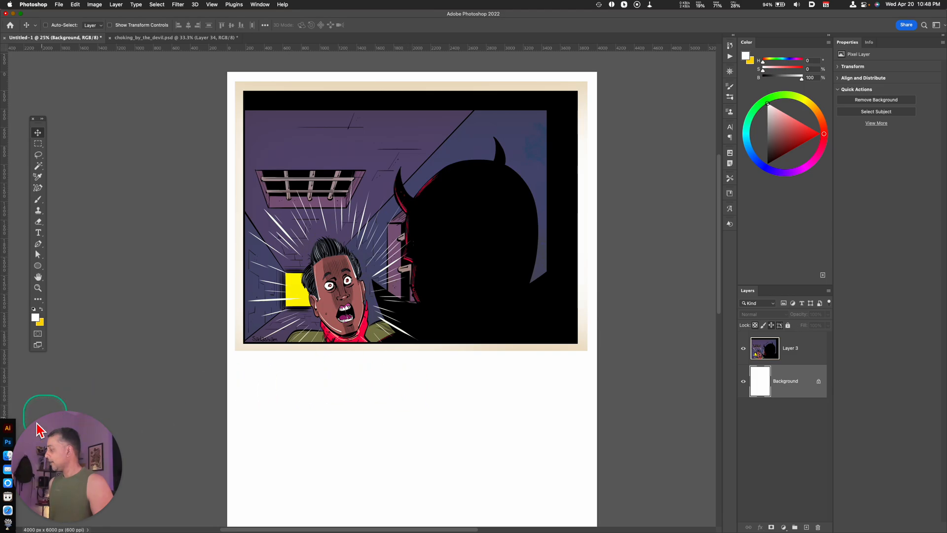
Switch to Illustrator and copy the STRANGER DANGER! lettering from the Gradients.ai document.
alt+click(15, 434)
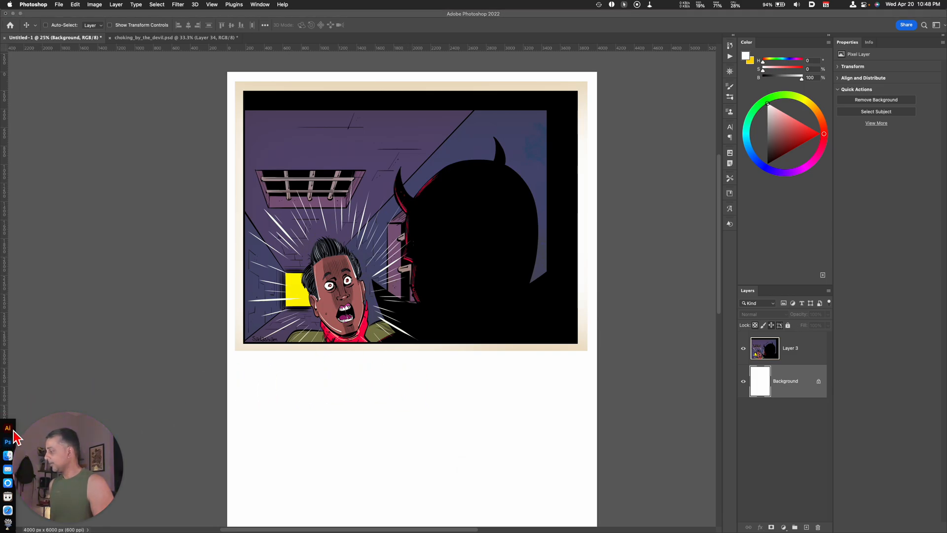
key(super+Tab)
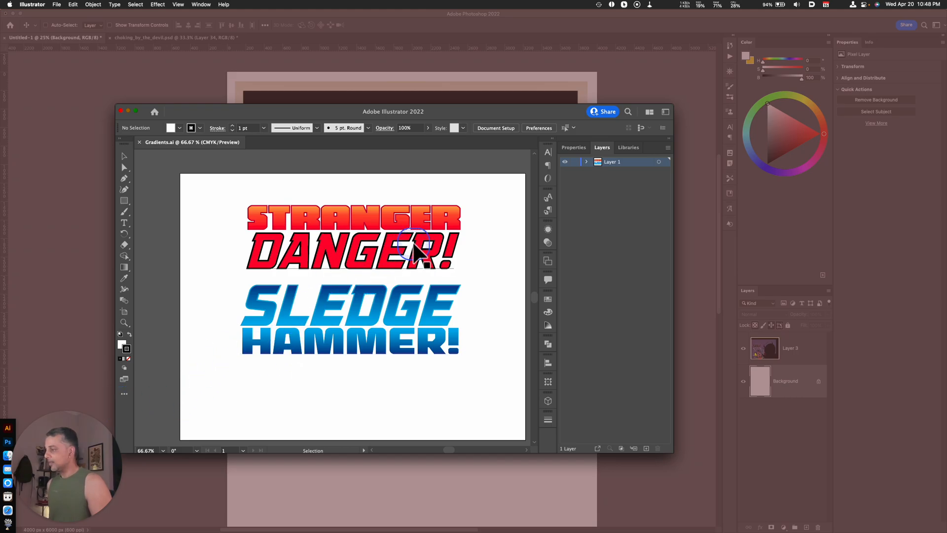
drag(237, 188, 497, 277)
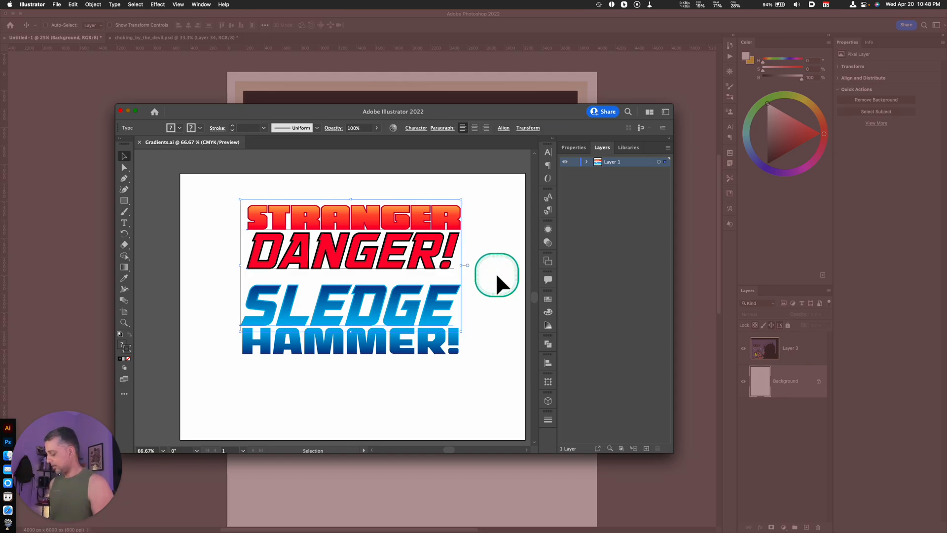
click(497, 275)
drag(247, 181, 308, 256)
key(super+c)
Return to Photoshop and paste the copied lettering above Layer 3 as a Smart Object.
click(376, 461)
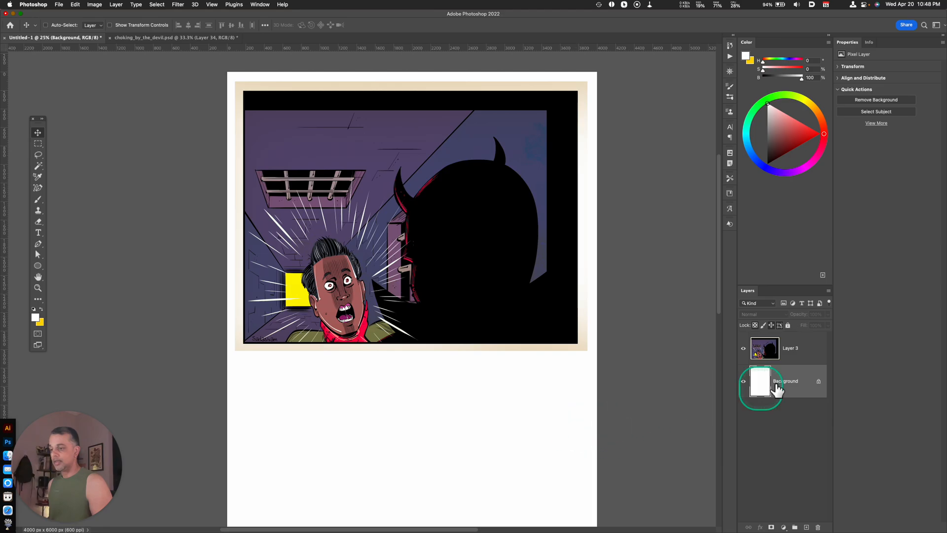
click(804, 349)
key(super+v)
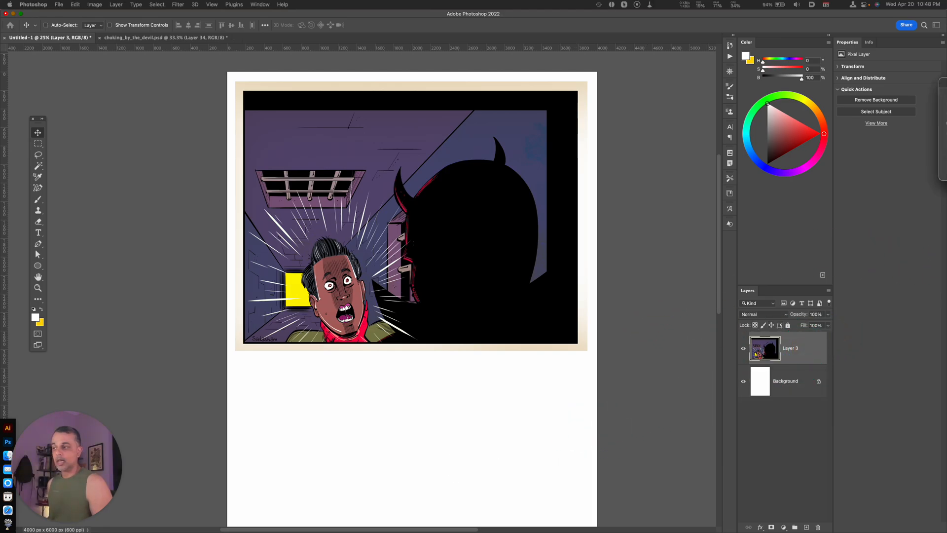
click(367, 219)
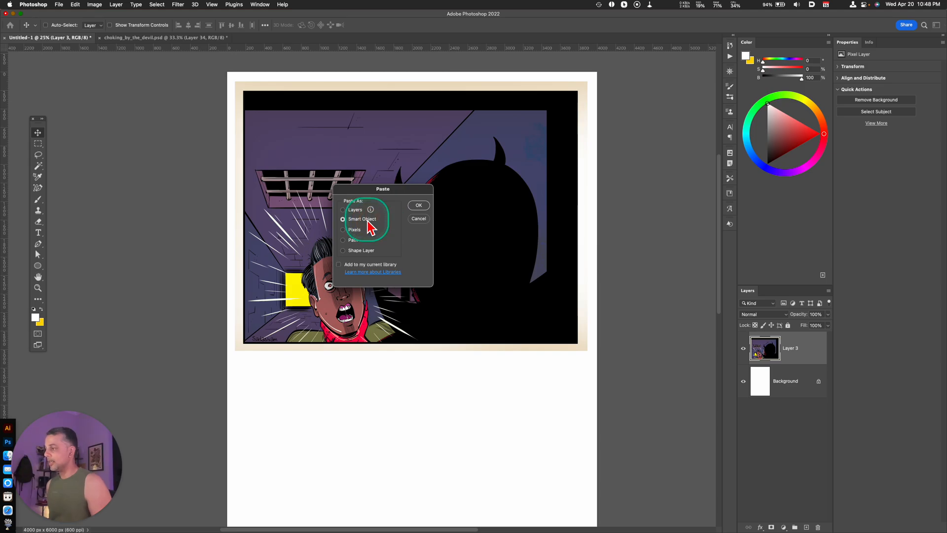
click(418, 205)
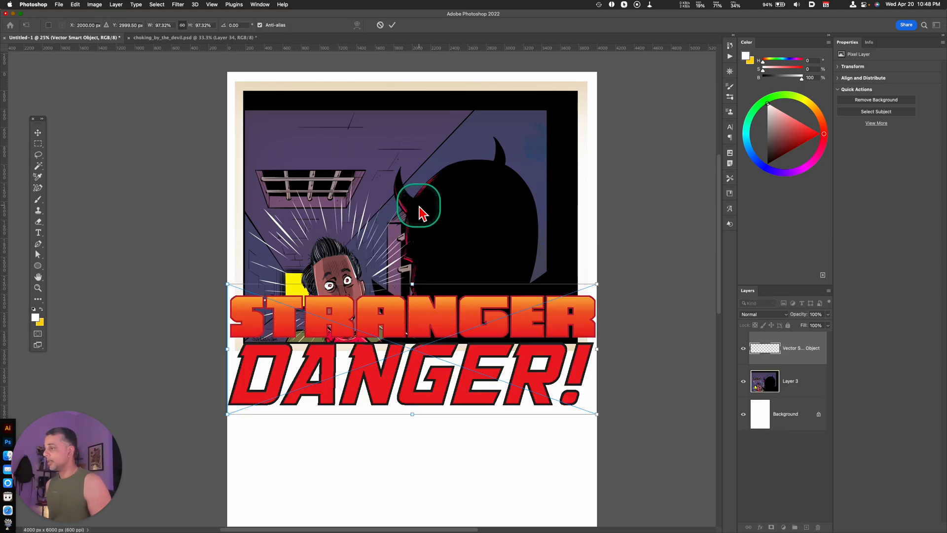
Move the pasted lettering up over the illustration and scale it down to about 83%.
drag(405, 332, 412, 234)
drag(599, 307, 570, 300)
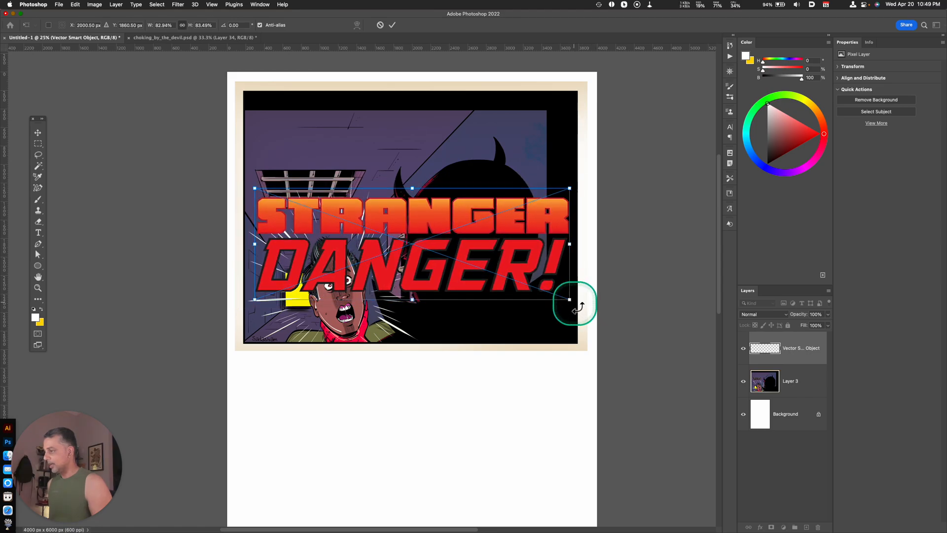
key(Return)
Reorder the lettering Smart Object below Layer 3 and clip Layer 3 to it.
key(super)
key(super+equal)
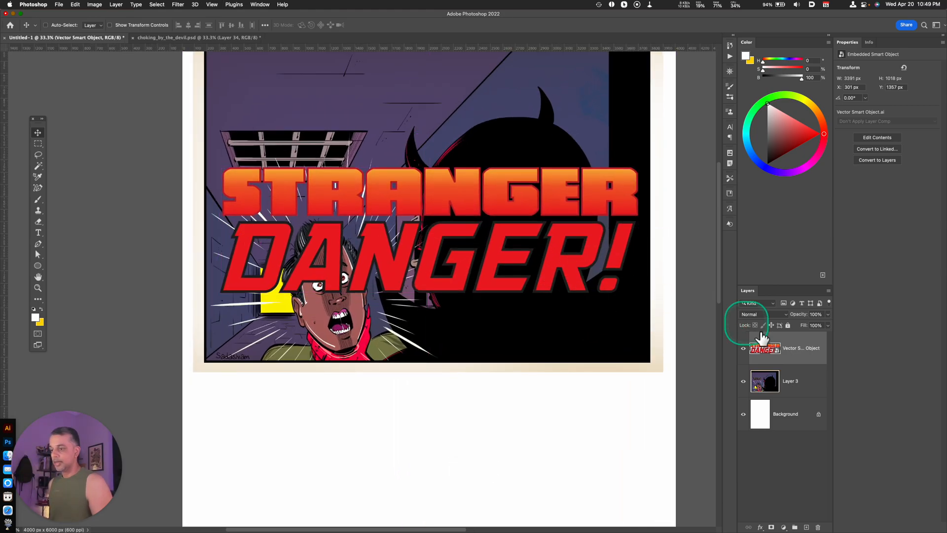
drag(800, 361, 787, 415)
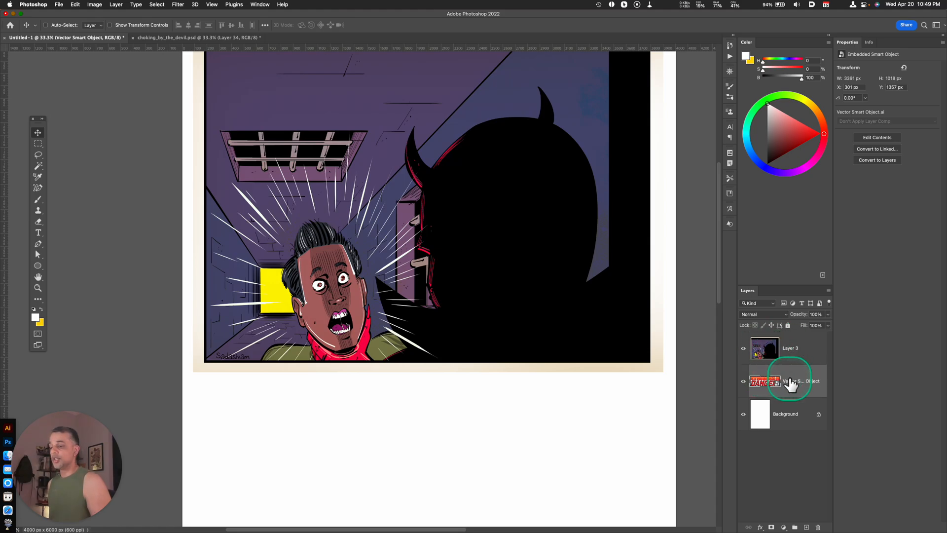
key(alt)
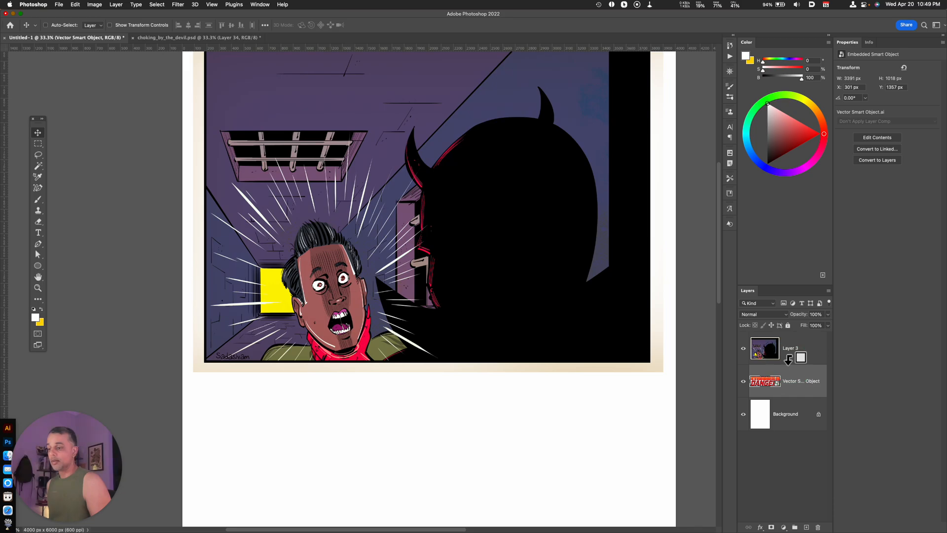
alt+click(789, 359)
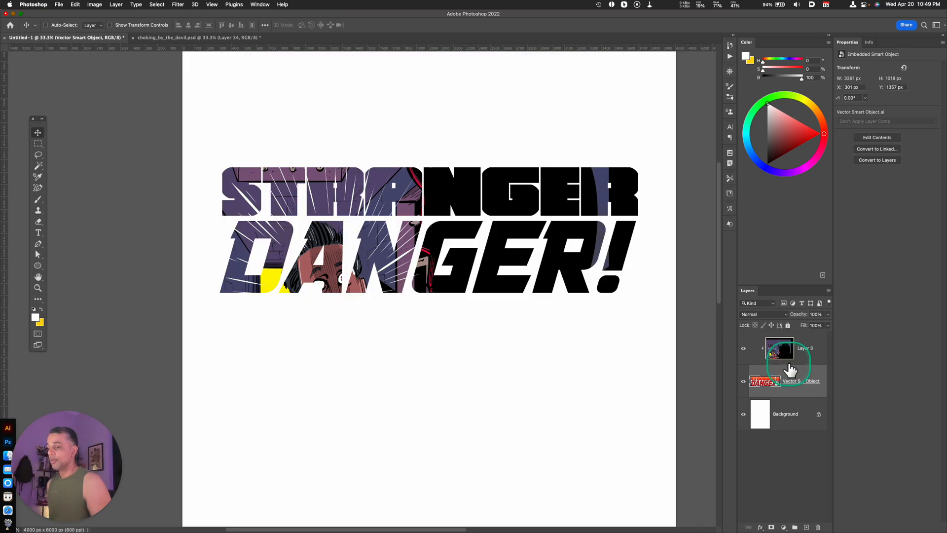
Move the lettering down to about X 269 px, Y 1852 px so it frames the screaming face.
key(super+minus)
key(super+plus)
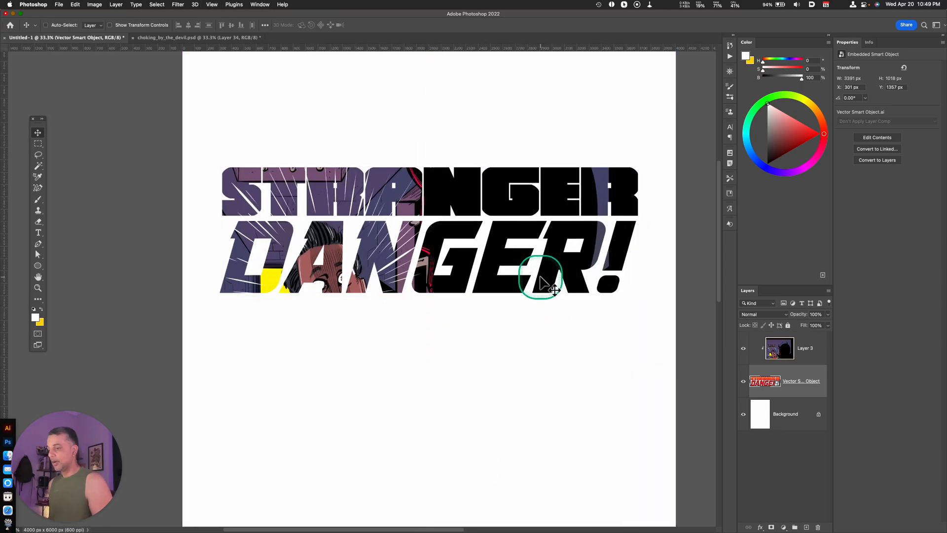
drag(540, 276, 534, 341)
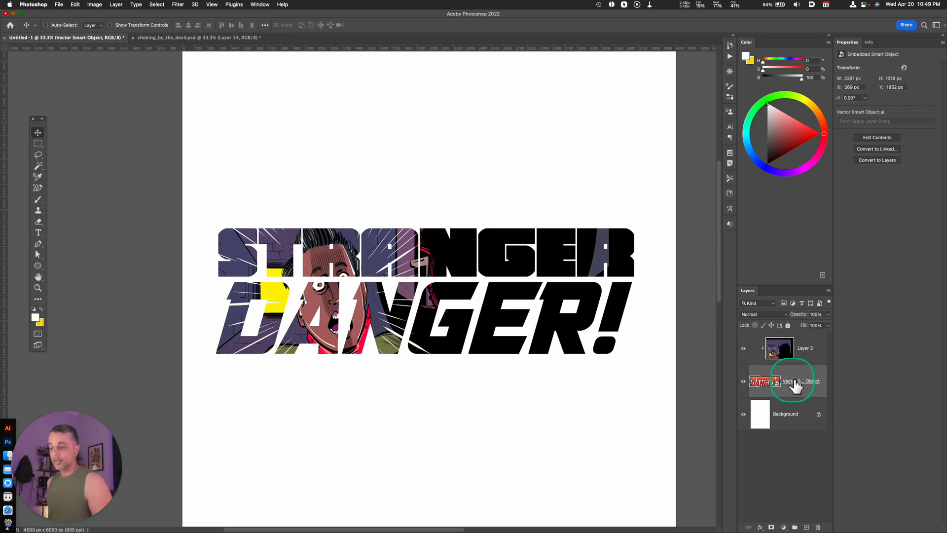
Duplicate the lettering Smart Object and bring the copy to the top of the layer stack above Layer 3.
key(super+j)
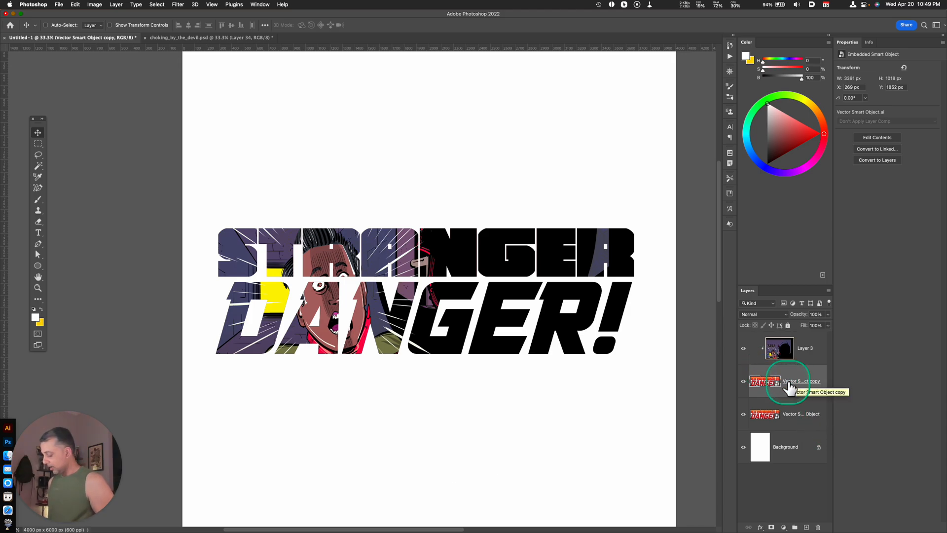
key(super)
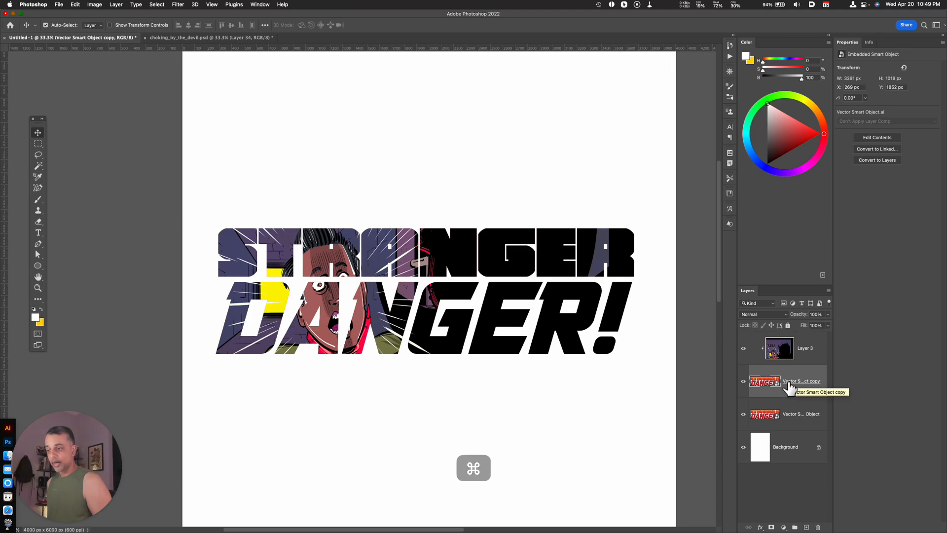
key(super+bracketright)
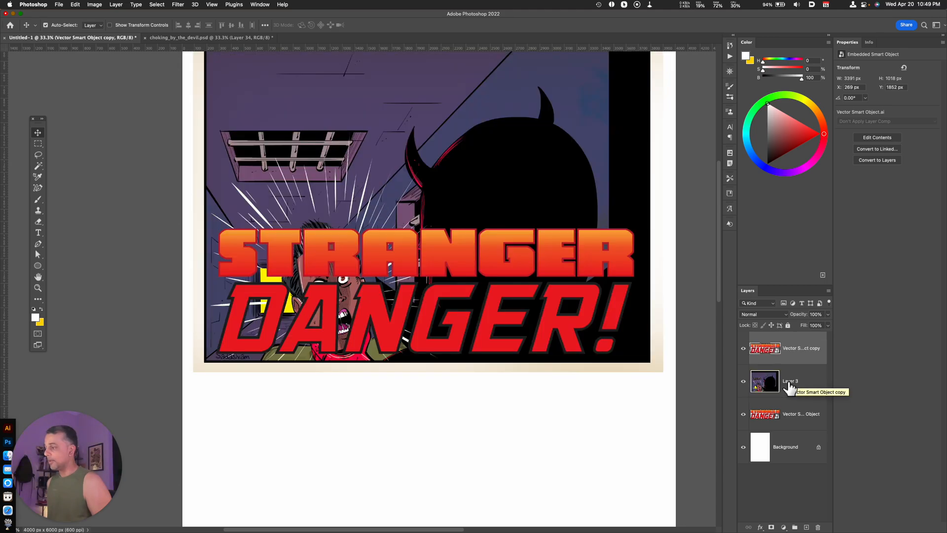
key(super+bracketright)
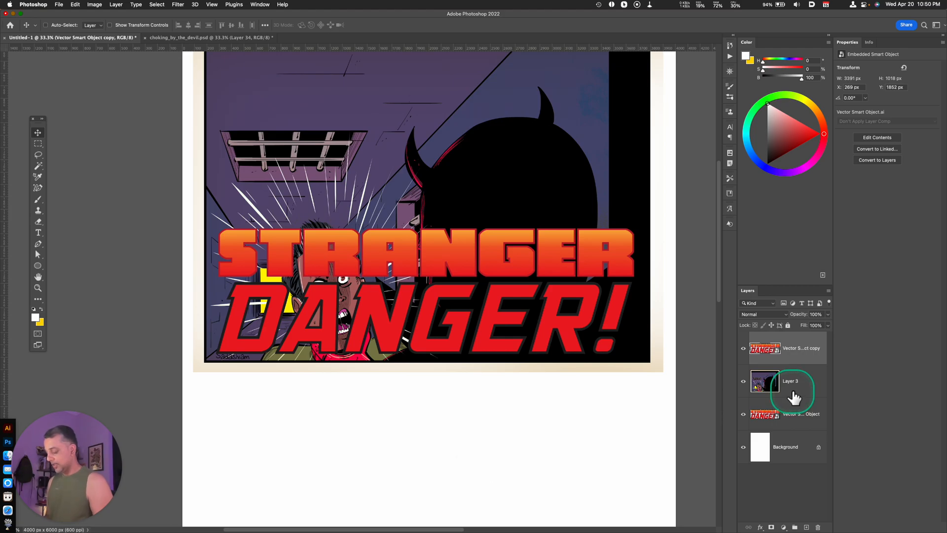
Clip Layer 3 to the original lettering Smart Object beneath it again.
key(super+minus)
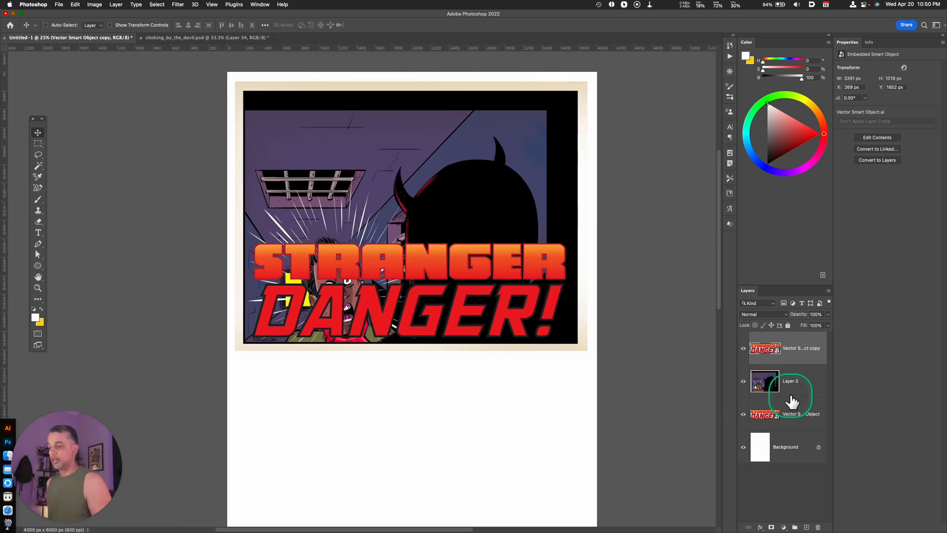
click(804, 389)
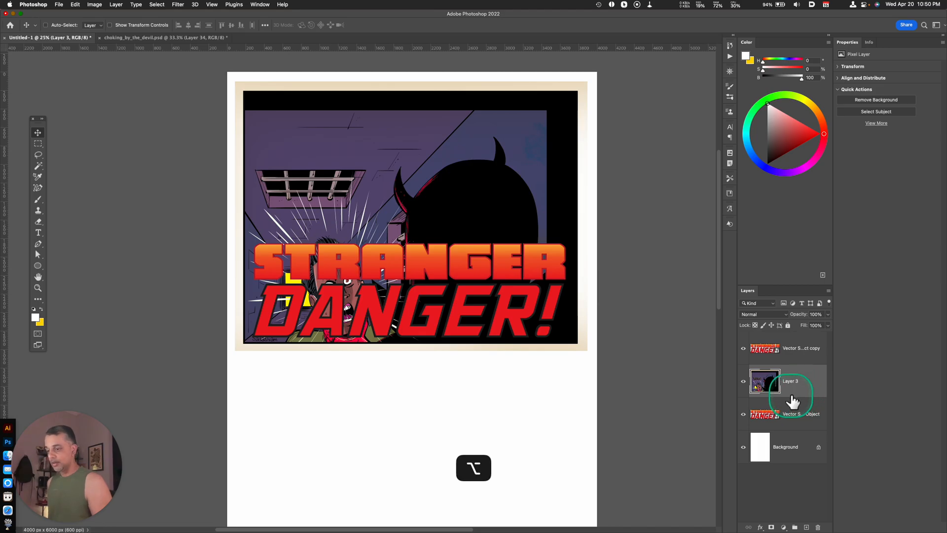
alt+click(791, 397)
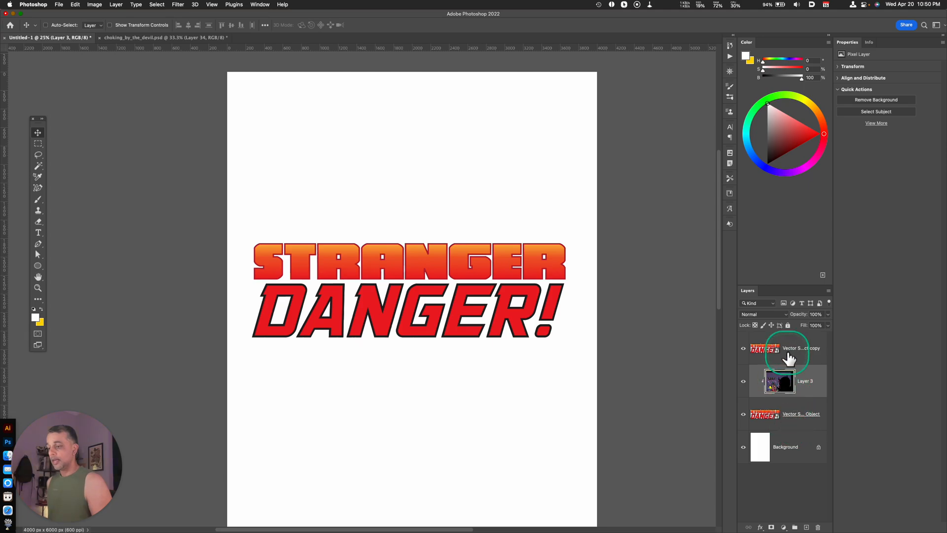
Set the blend mode of the top lettering copy to Overlay and inspect the blended artwork up close.
click(748, 354)
click(744, 348)
click(743, 348)
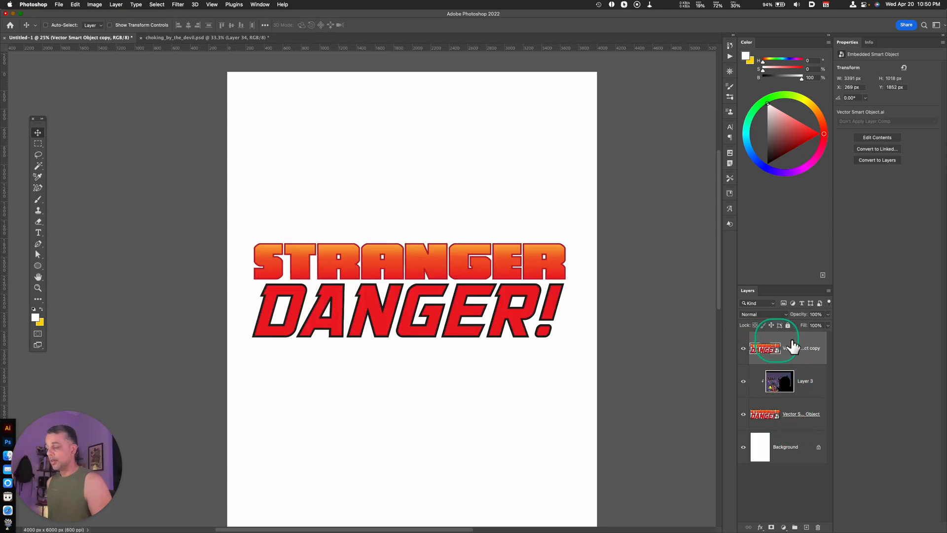
click(759, 315)
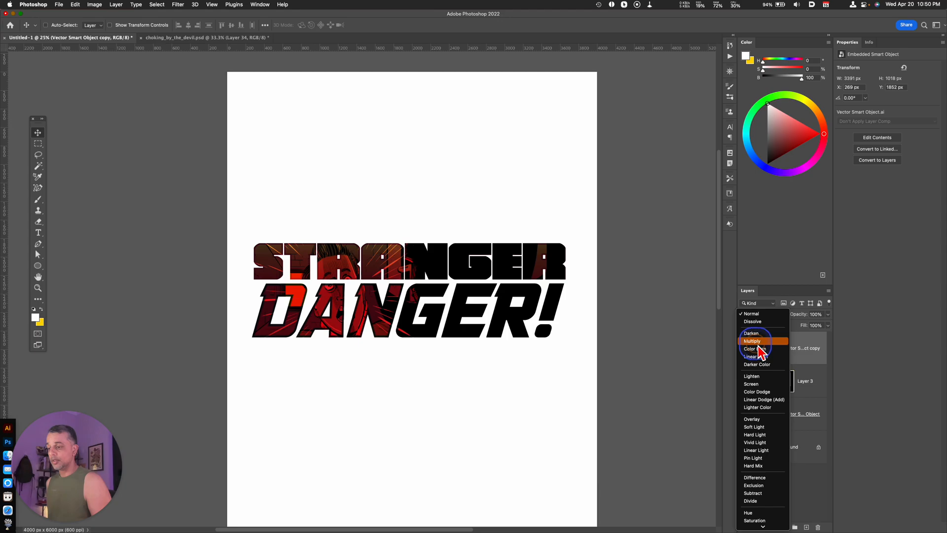
click(772, 421)
key(super+equal)
key(super+equal)
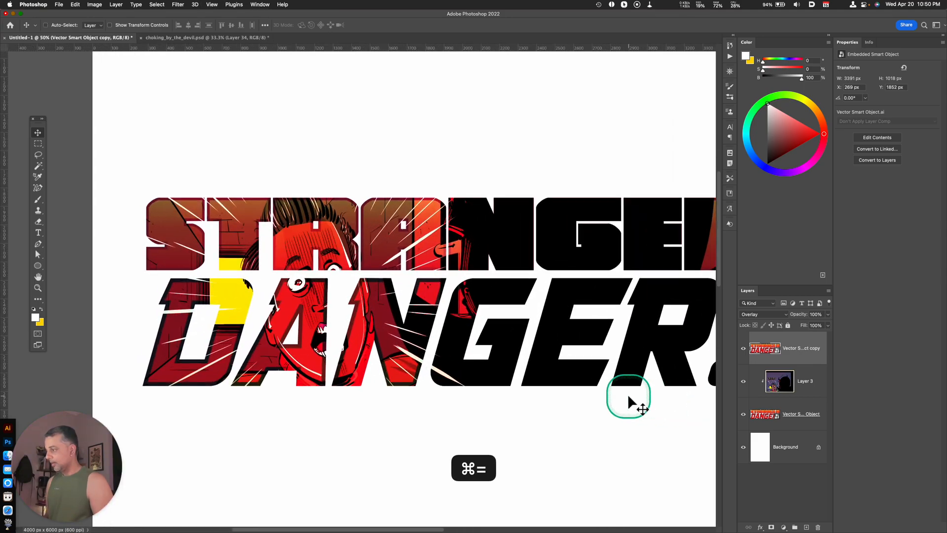
drag(579, 435, 533, 463)
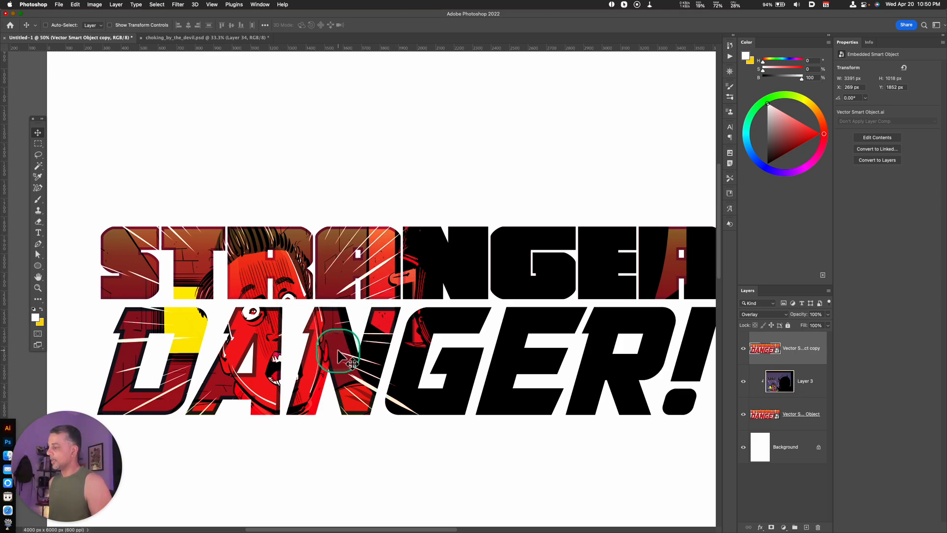
key(super+minus)
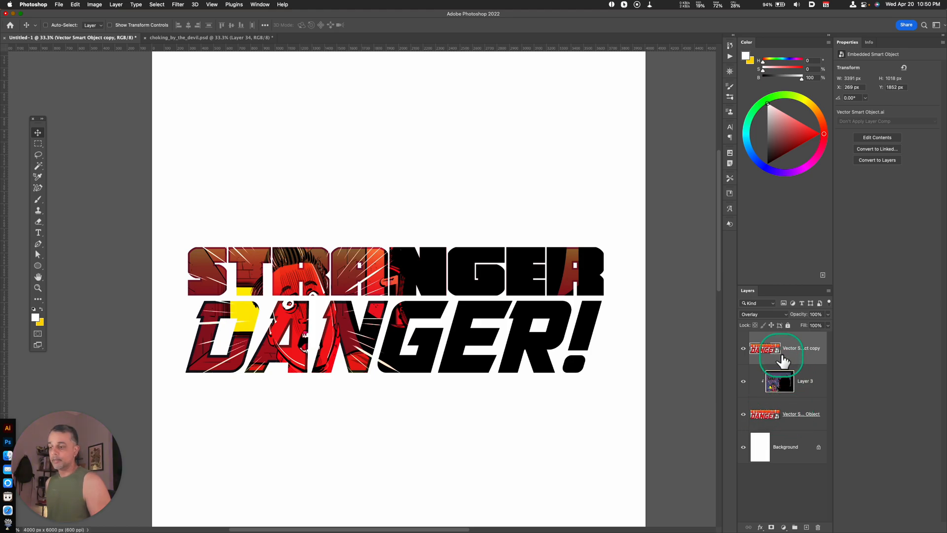
click(756, 316)
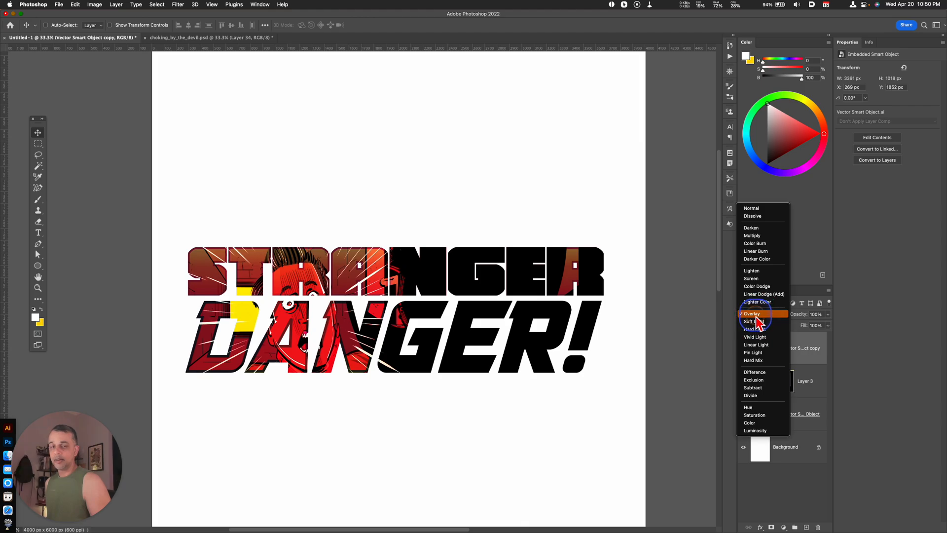
click(776, 316)
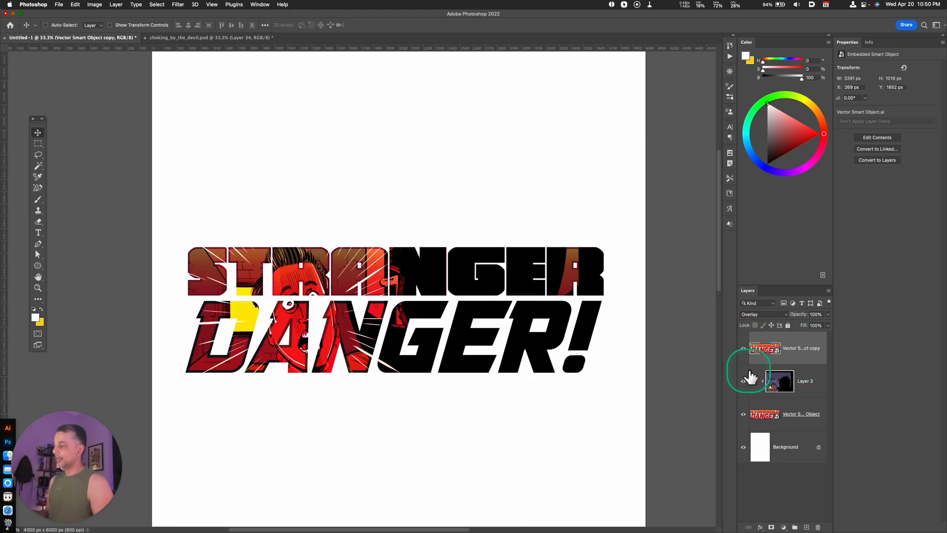